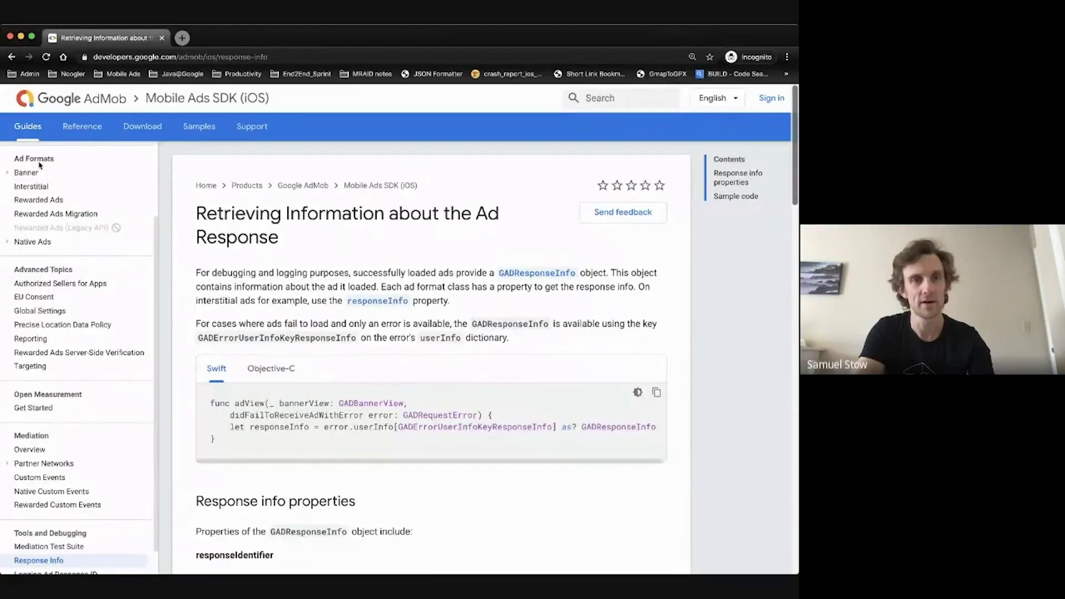
- Scroll the Response Info page past the Swift didFailToReceiveAdWithError snippet toward Response info properties
scroll(46, 432, "down", 1)
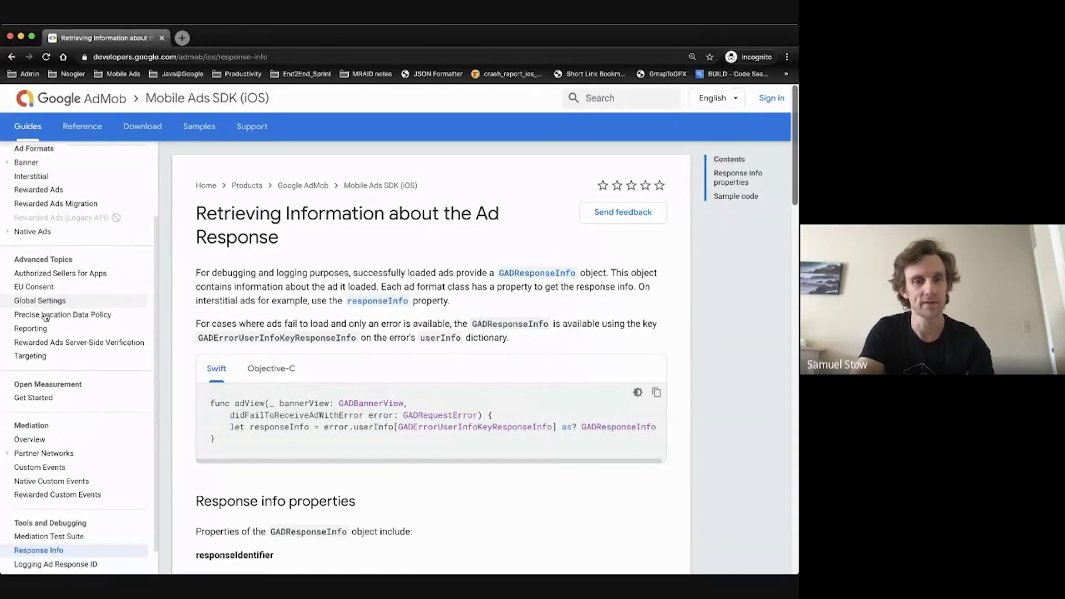
scroll(45, 538, "down", 1)
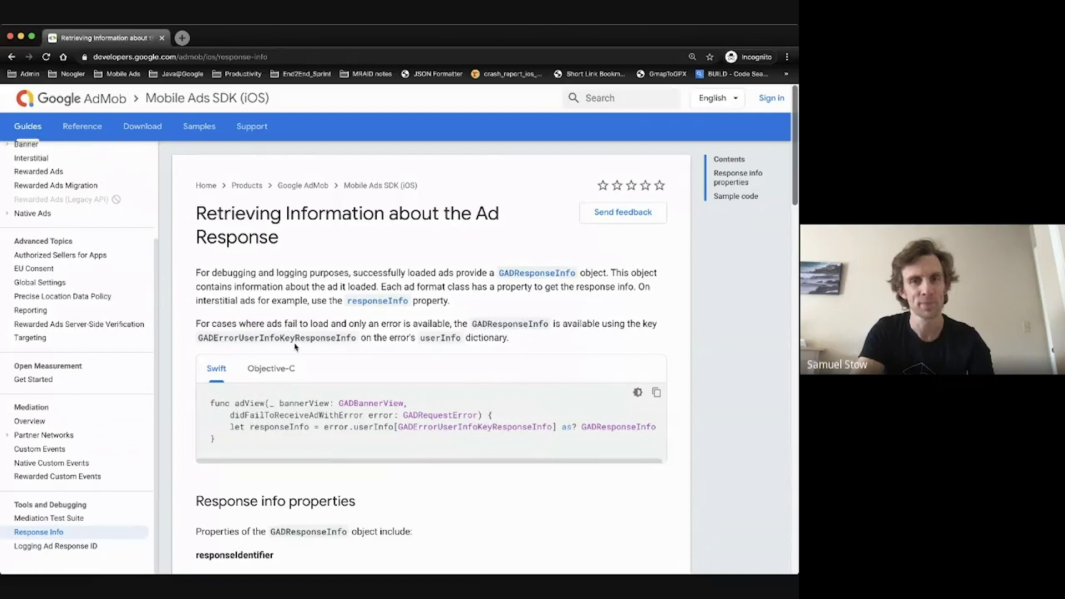
scroll(377, 300, "down", 3)
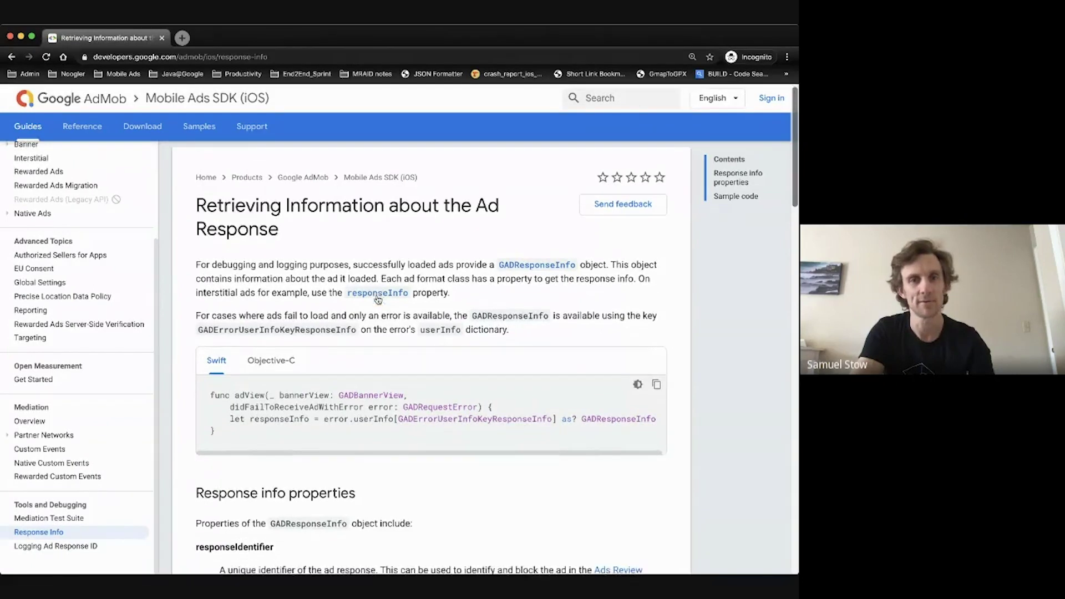
scroll(377, 296, "down", 1)
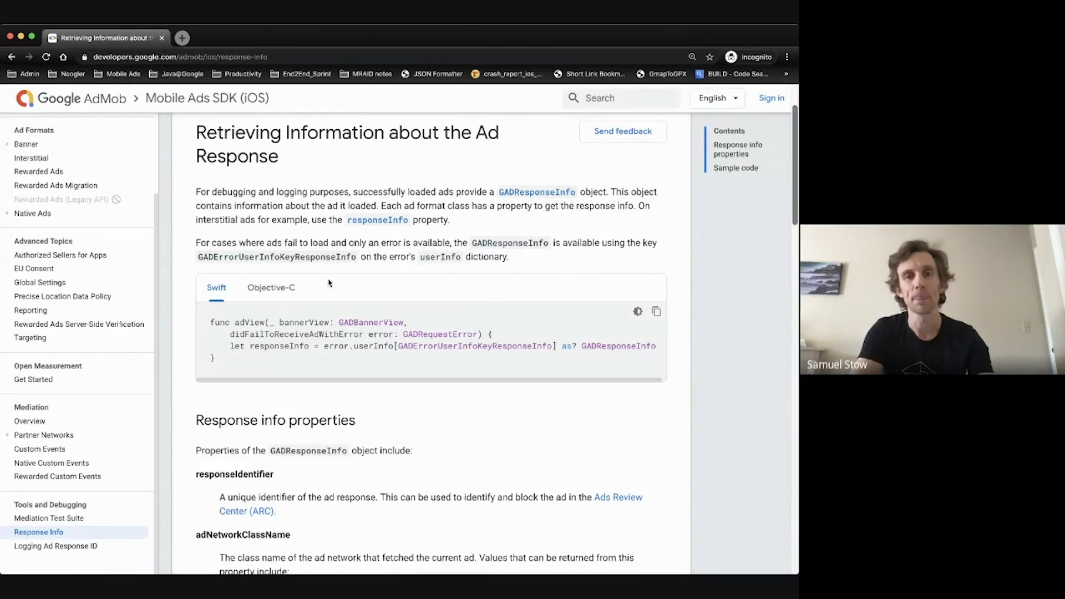
scroll(329, 283, "down", 1)
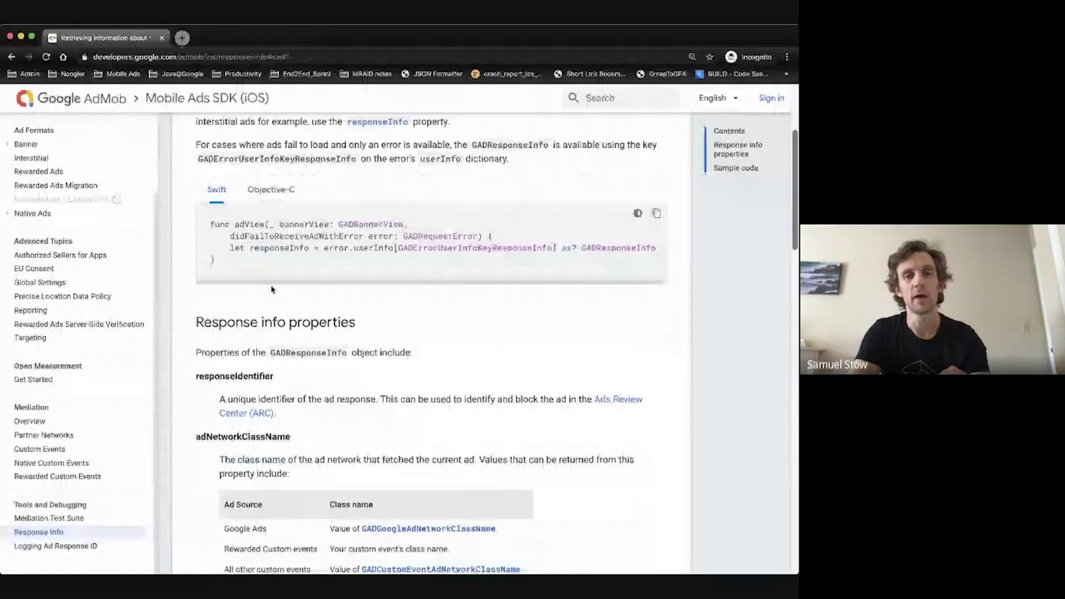
- Scroll past responseIdentifier and the adNetworkClassName ad-source table to the adNetworkInfoArray details
scroll(272, 290, "down", 3)
scroll(268, 274, "down", 1)
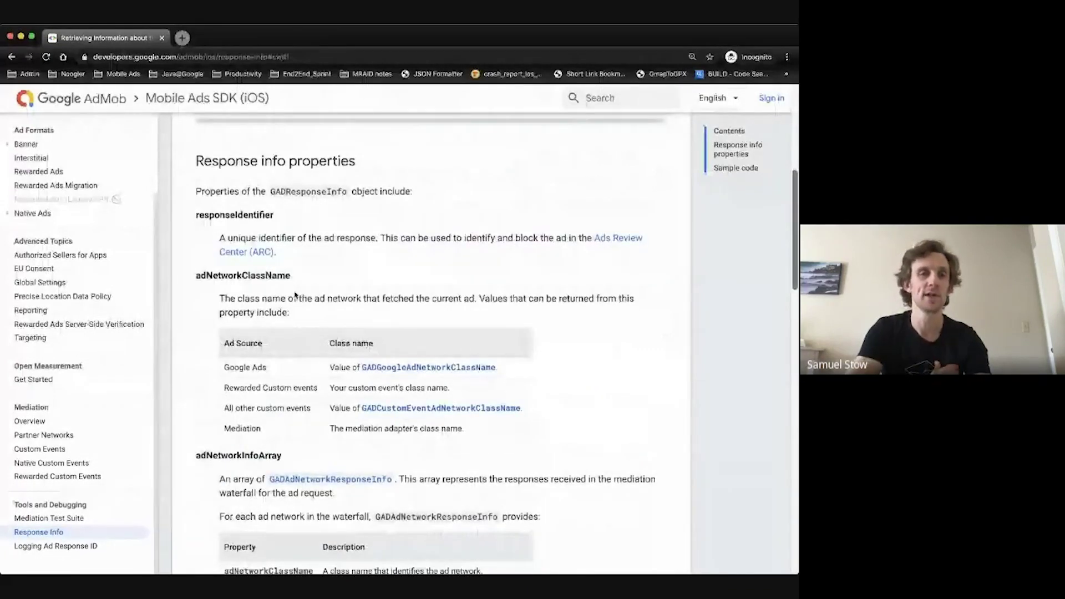
scroll(295, 296, "down", 1)
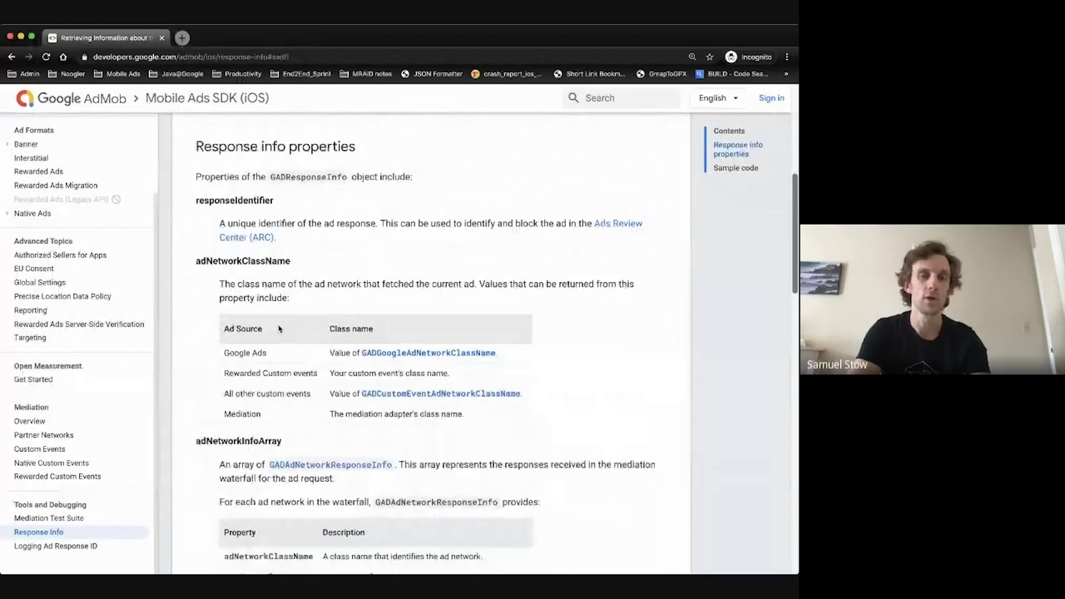
scroll(279, 329, "down", 1)
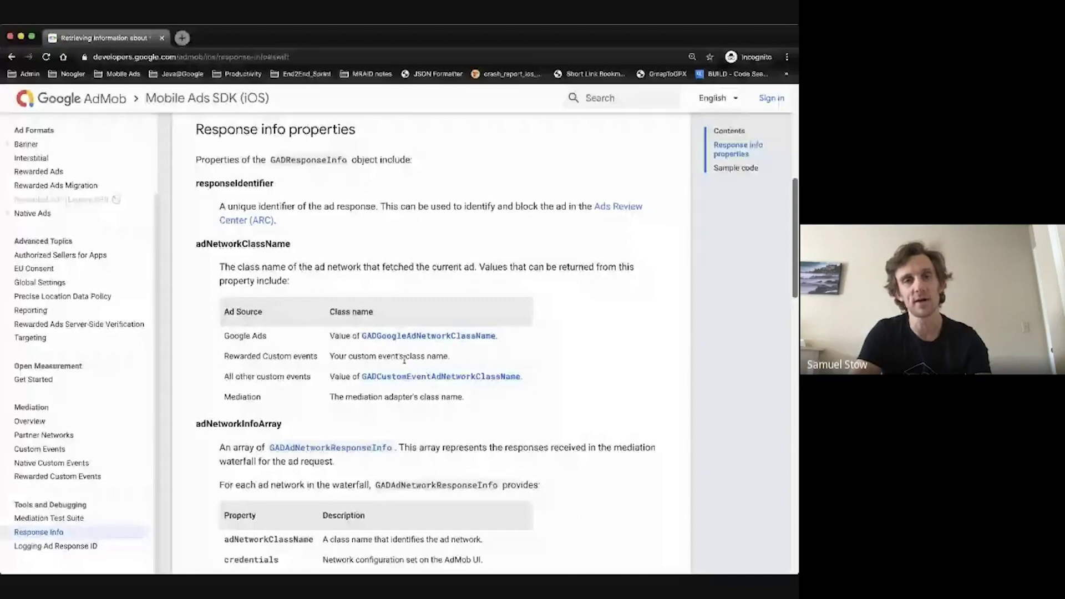
scroll(259, 200, "down", 1)
scroll(259, 200, "down", 1)
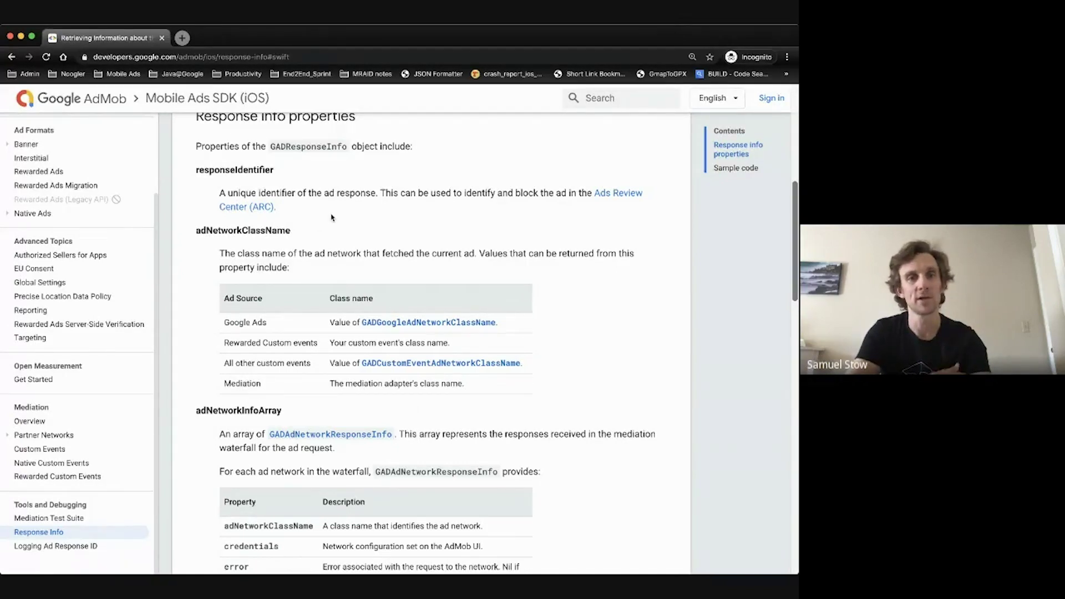
scroll(331, 217, "down", 1)
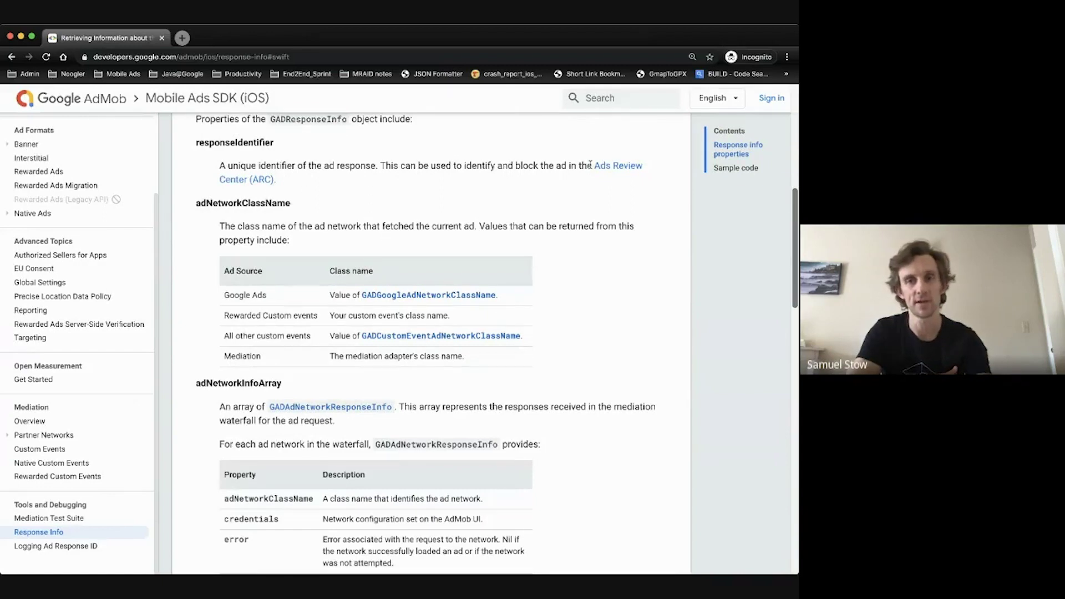
- Scroll past the adNetworkInfoArray table (credentials, error, latency) to the Swift adViewDidReceiveAd sample
scroll(538, 177, "down", 5)
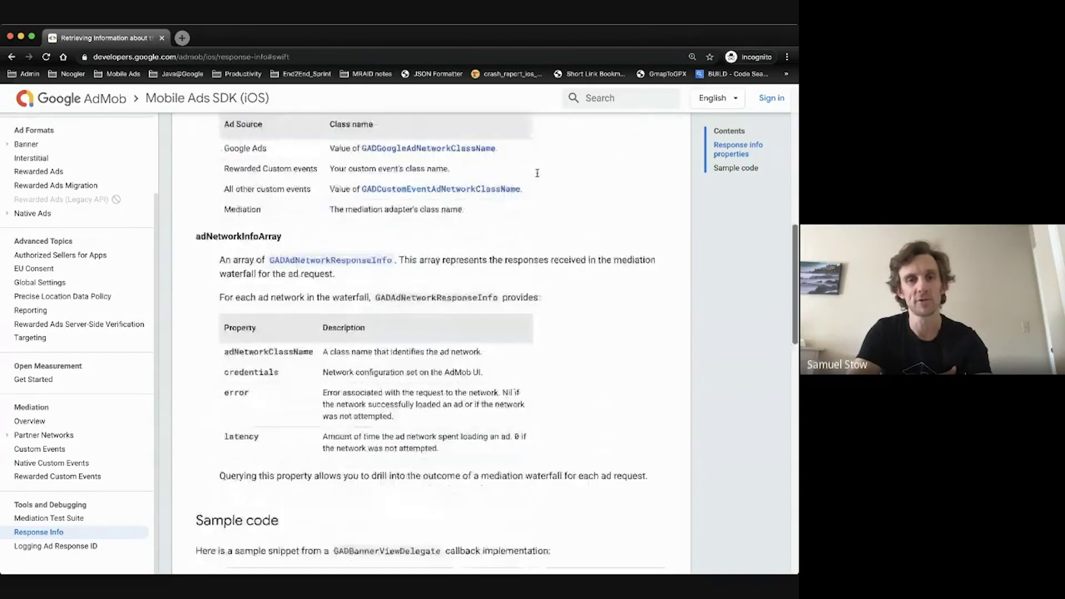
scroll(537, 175, "down", 1)
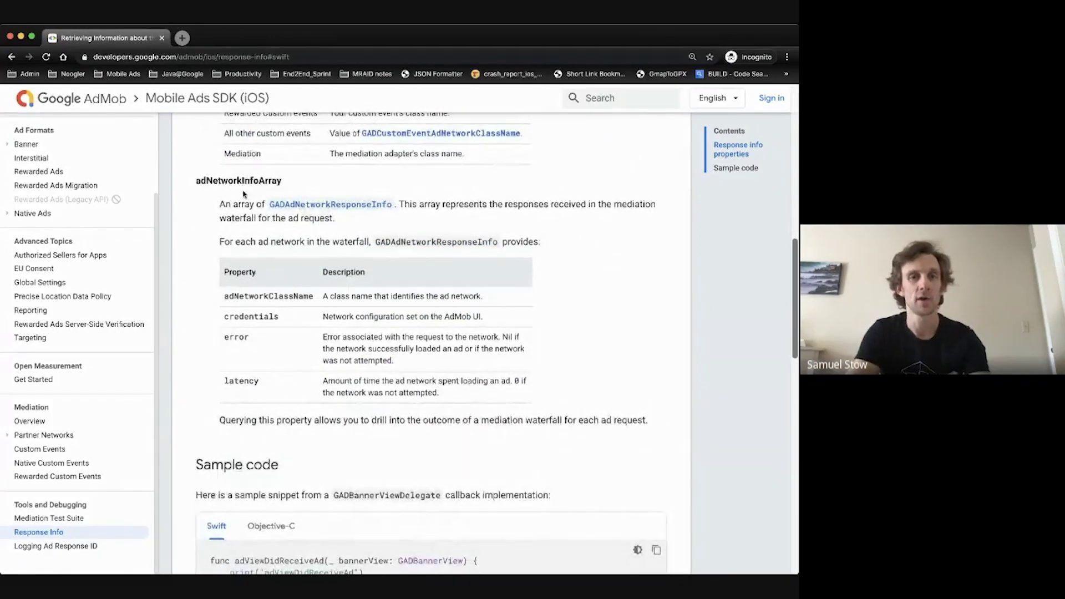
scroll(243, 194, "down", 1)
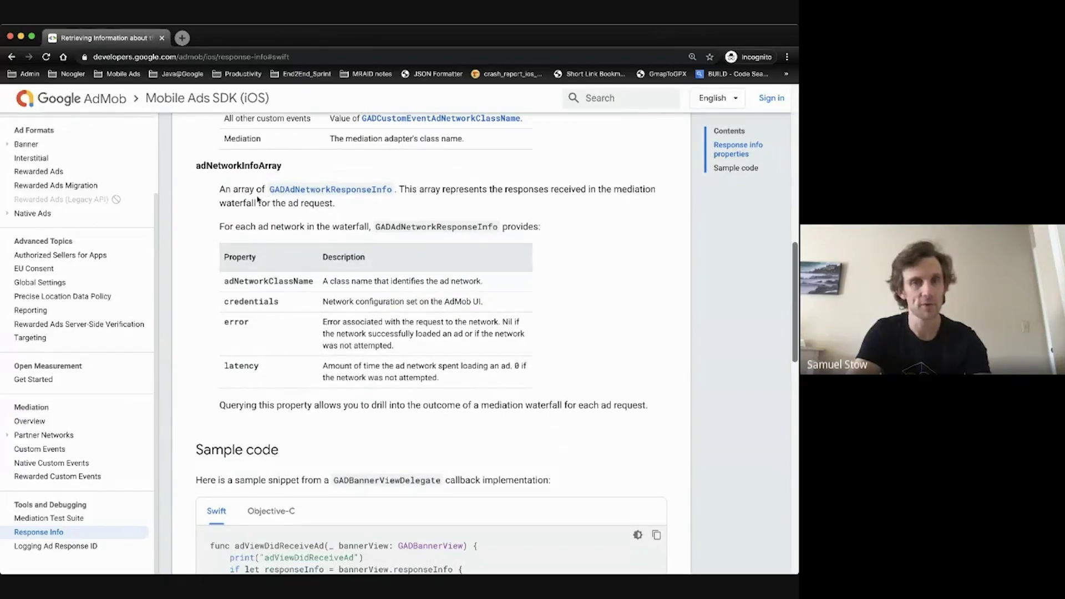
scroll(271, 197, "down", 2)
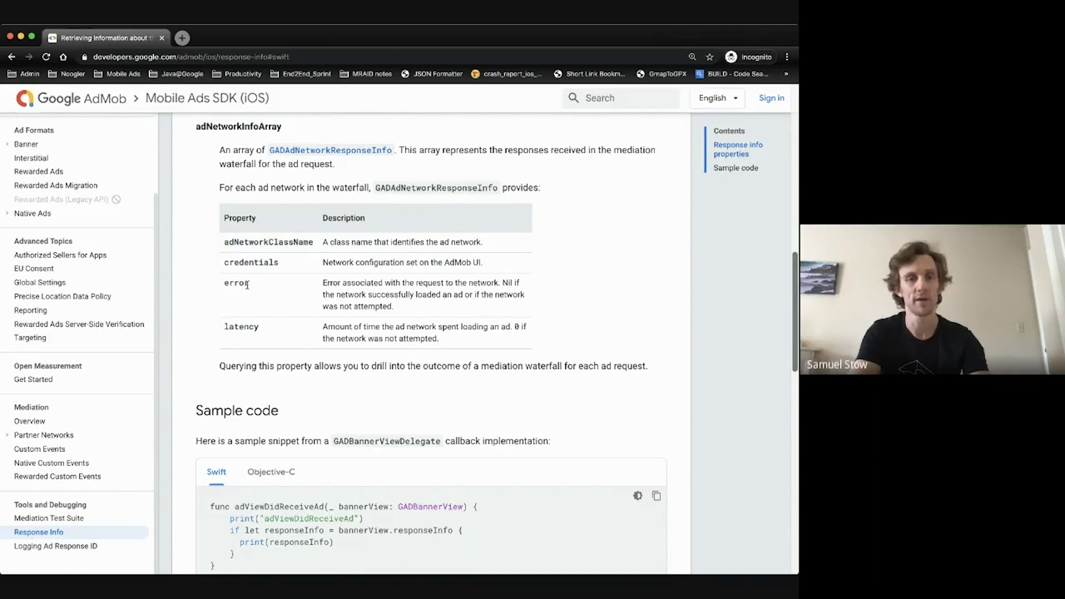
scroll(247, 286, "down", 1)
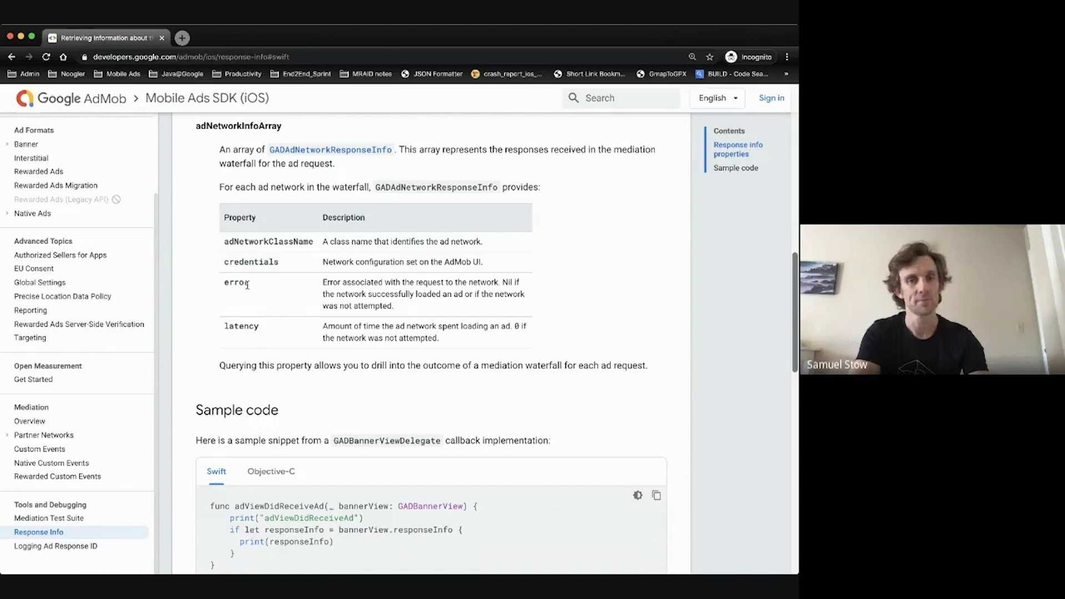
scroll(248, 285, "down", 1)
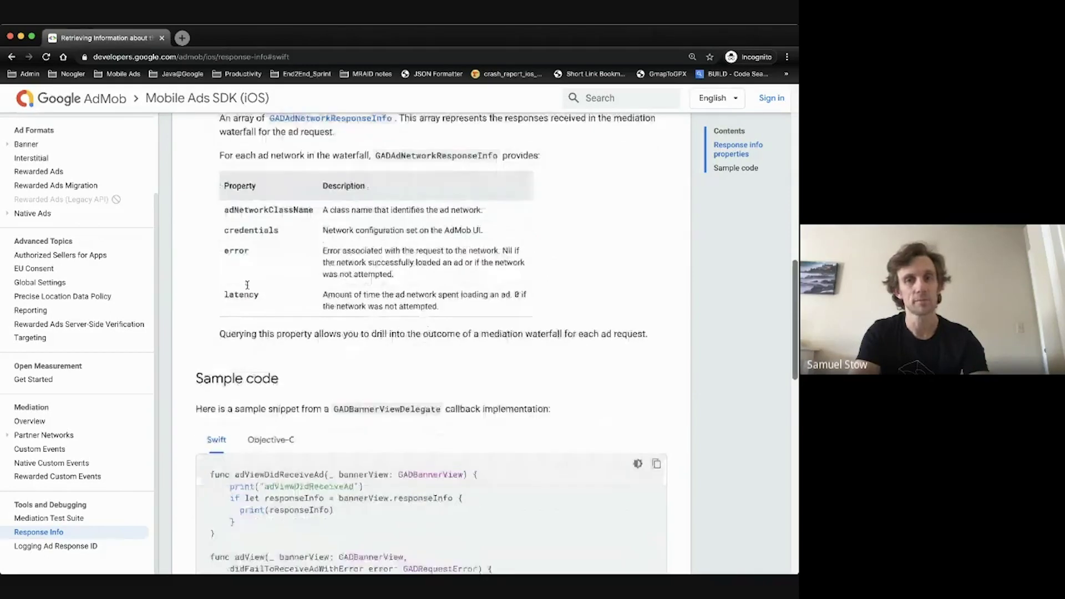
scroll(247, 285, "down", 5)
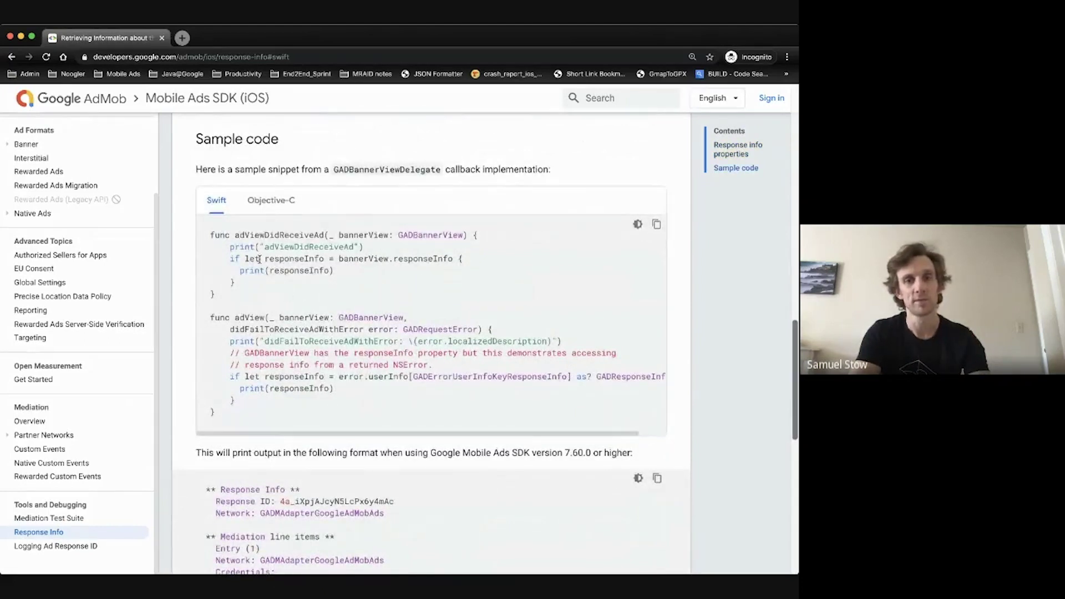
scroll(269, 222, "down", 1)
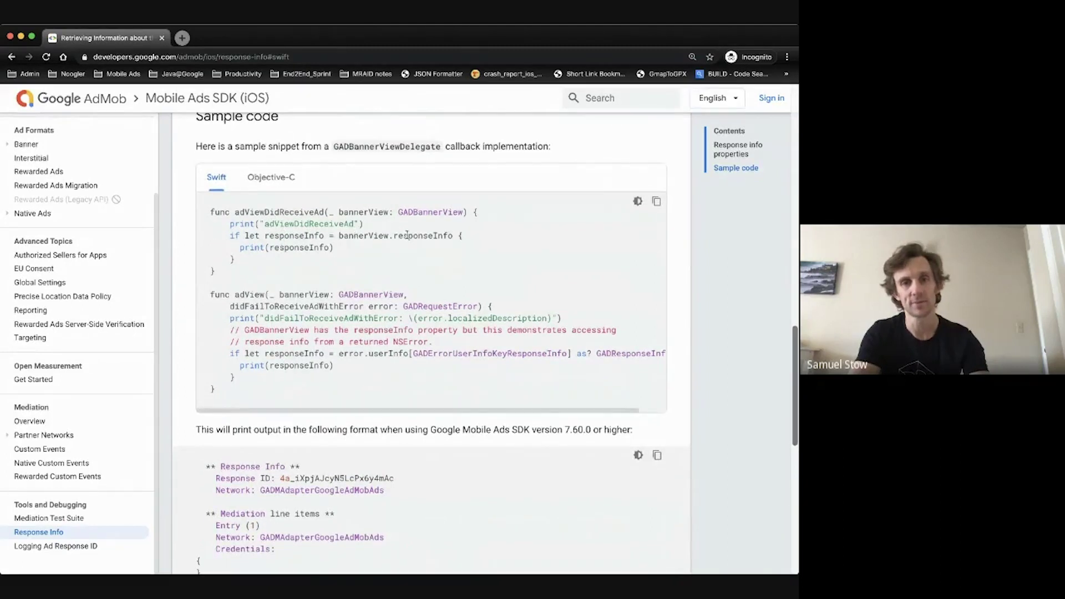
scroll(290, 244, "down", 1)
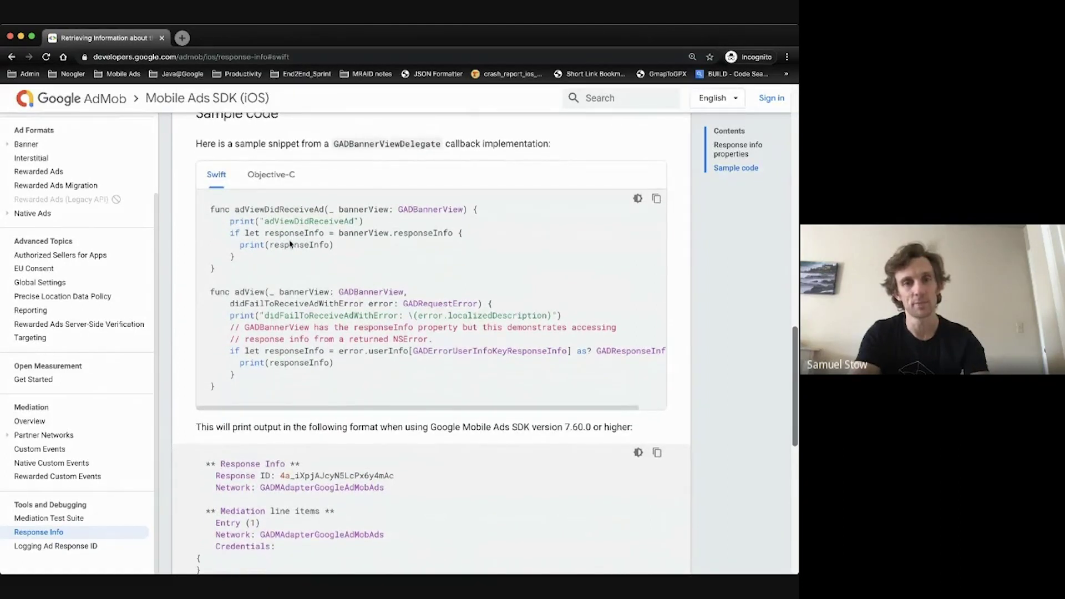
scroll(290, 244, "down", 1)
scroll(302, 253, "down", 2)
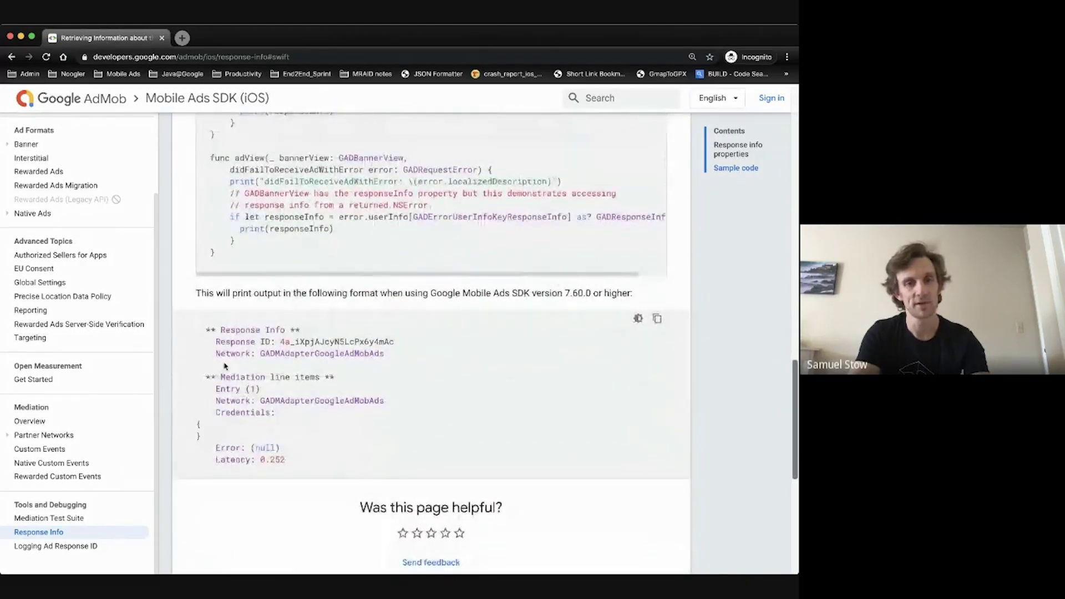
scroll(285, 379, "up", 1)
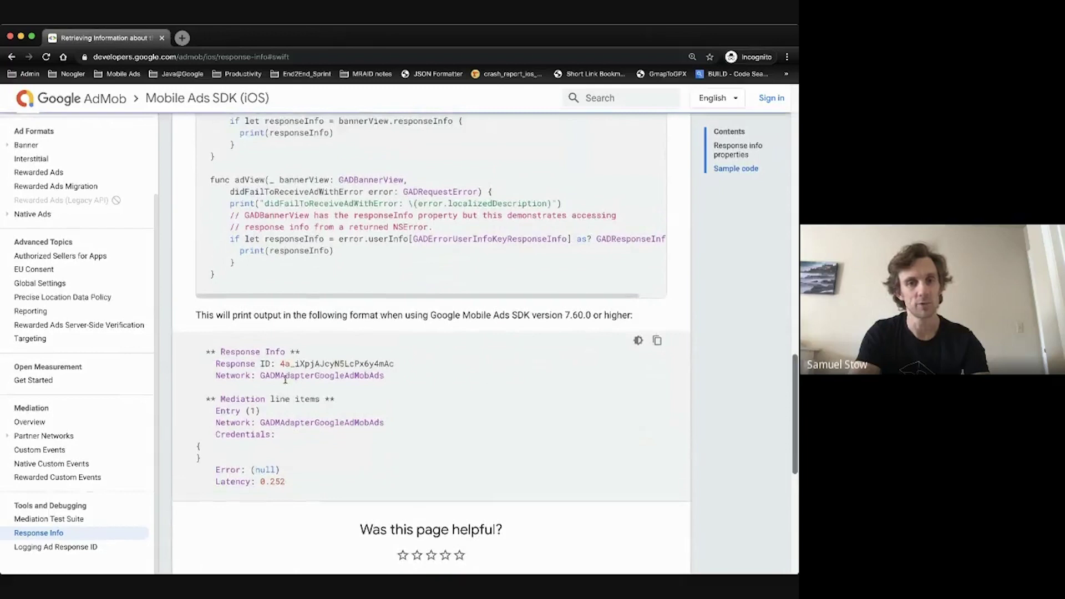
scroll(285, 379, "up", 2)
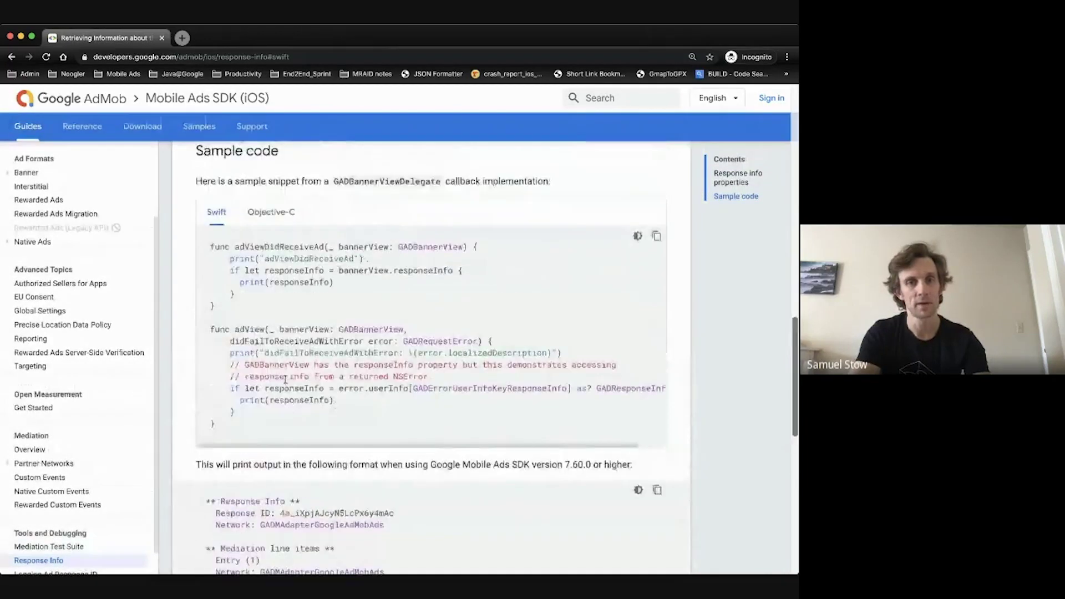
left_click(250, 216)
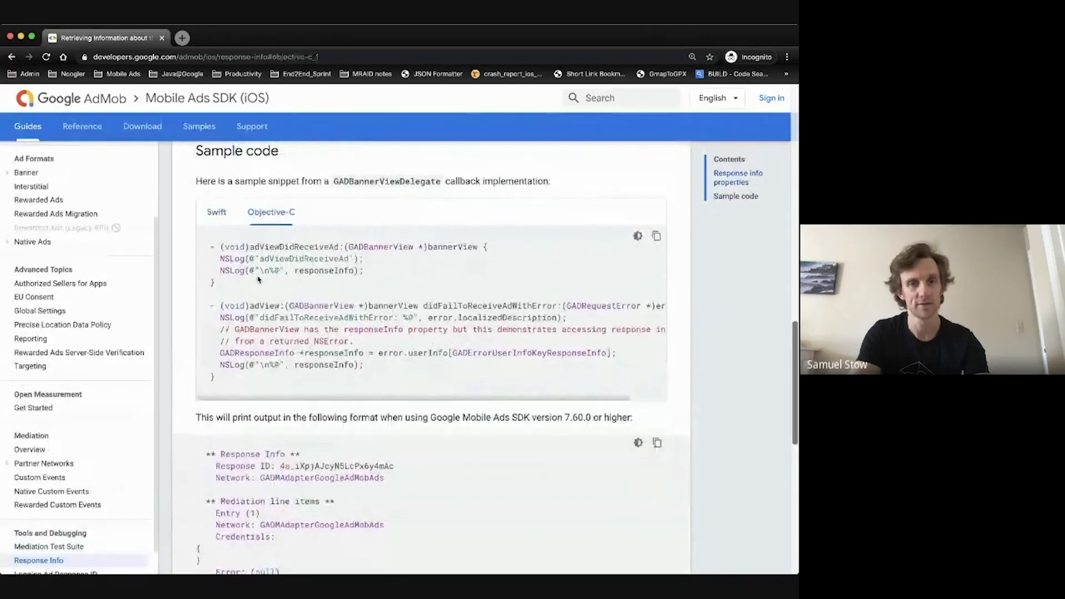
left_click(217, 212)
scroll(286, 268, "down", 5)
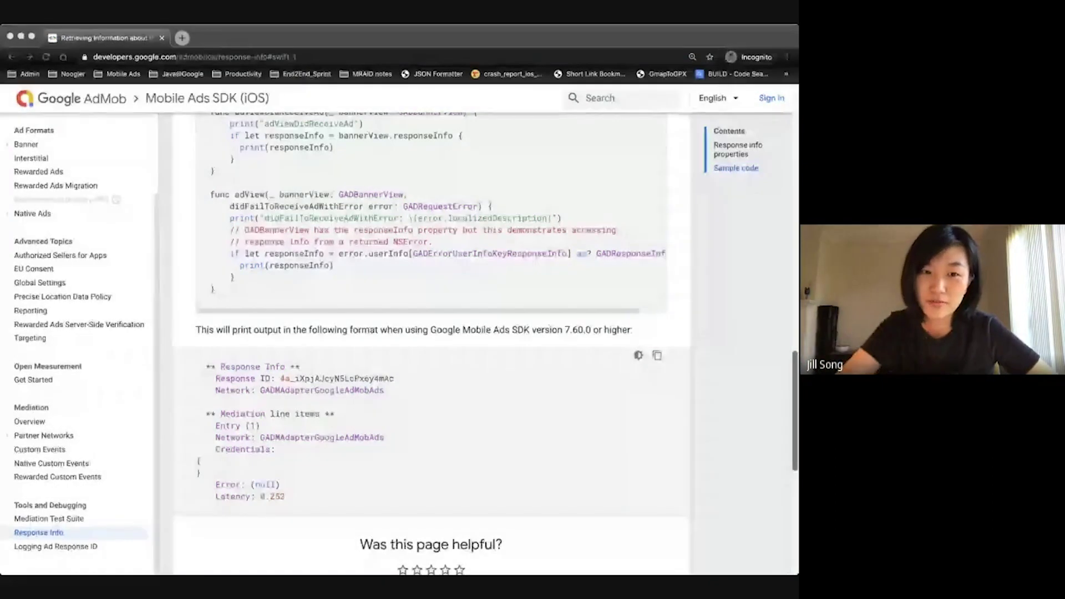
- Scroll through the docs page's sample response info output before moving to the Xcode BannerExample project
scroll(400, 384, "down", 1)
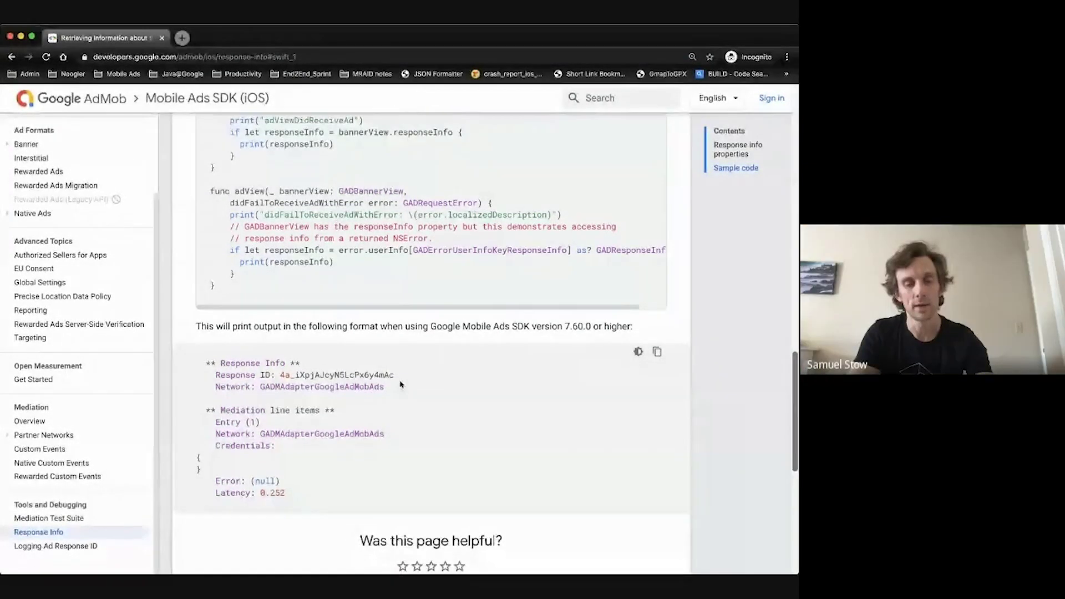
scroll(401, 384, "down", 1)
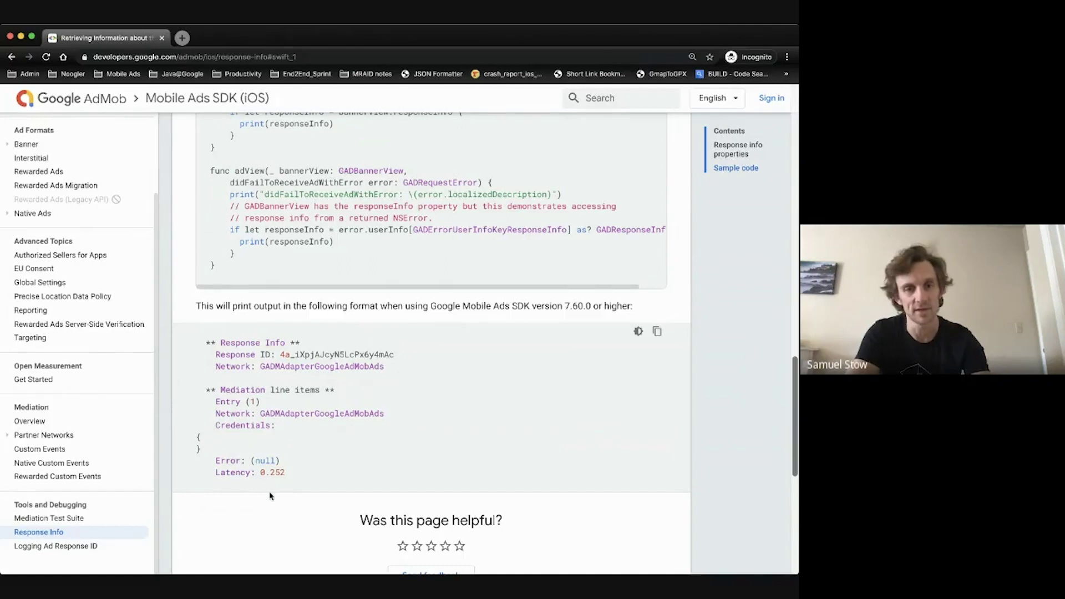
scroll(249, 492, "down", 1)
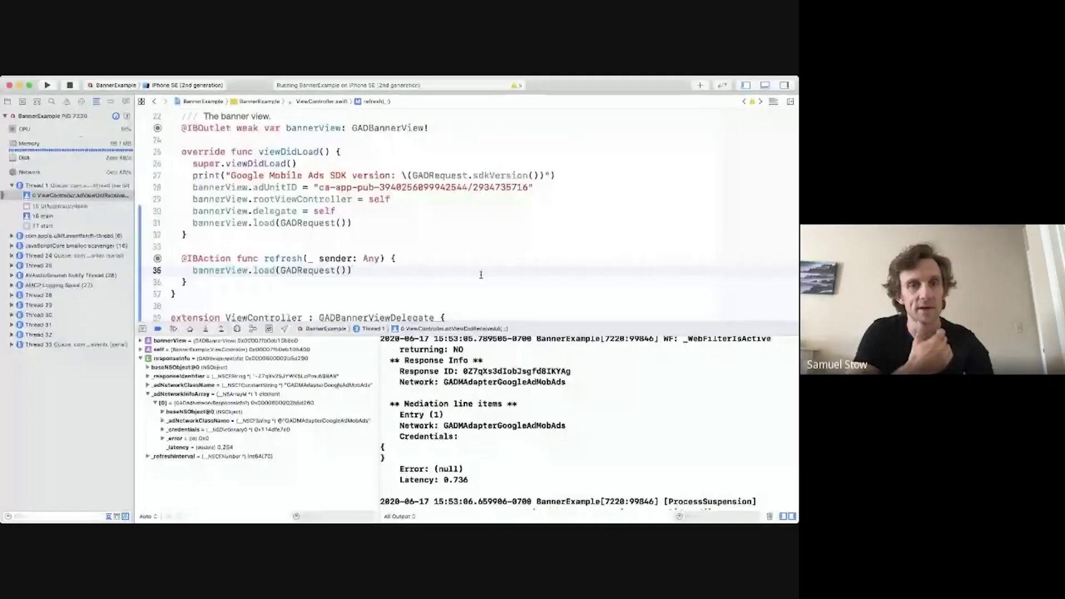
scroll(481, 275, "up", 2)
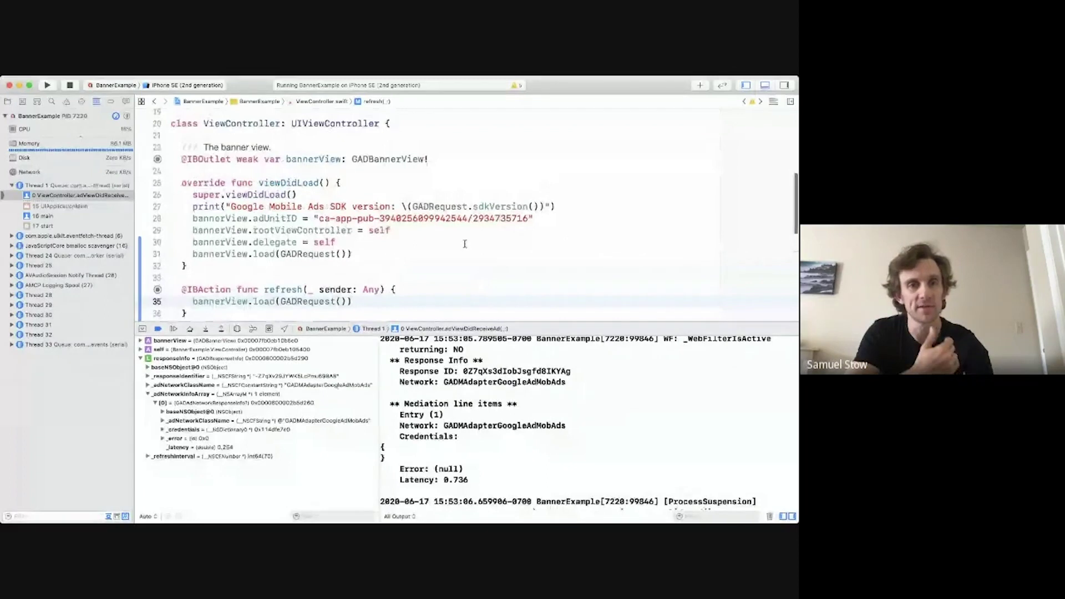
- Scroll ViewController.swift past viewDidLoad to the line 42 print(responseInfo) breakpoint in GADBannerViewDelegate
scroll(465, 244, "up", 3)
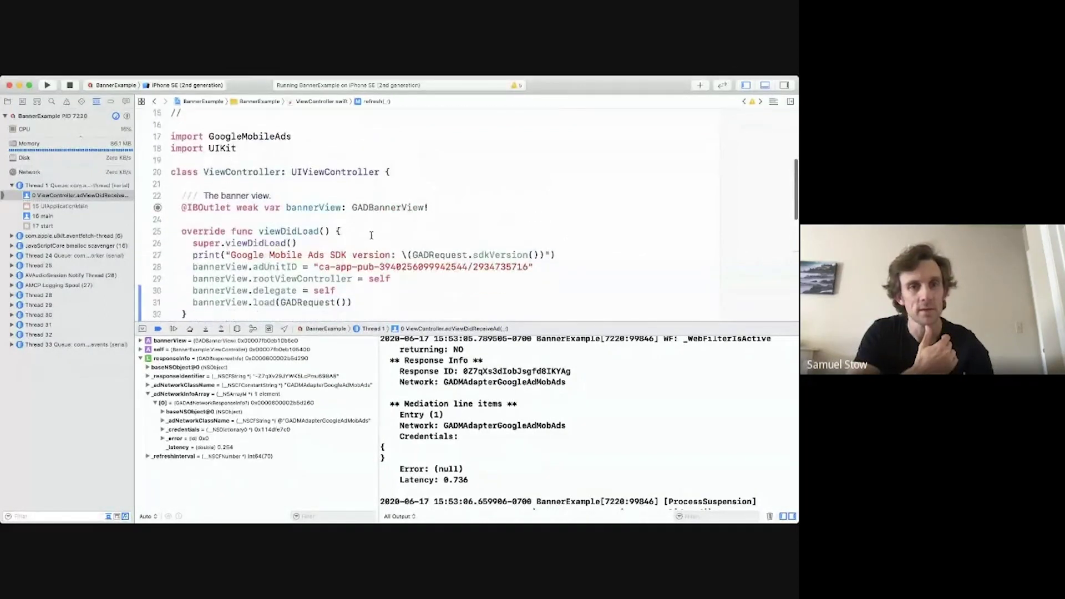
scroll(372, 235, "down", 2)
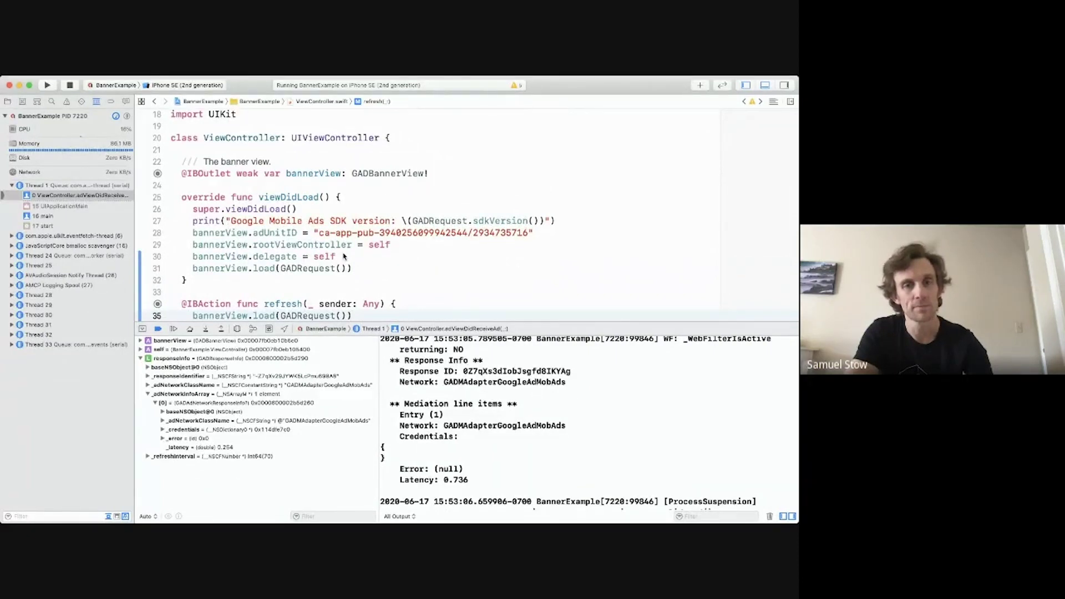
scroll(403, 244, "down", 1)
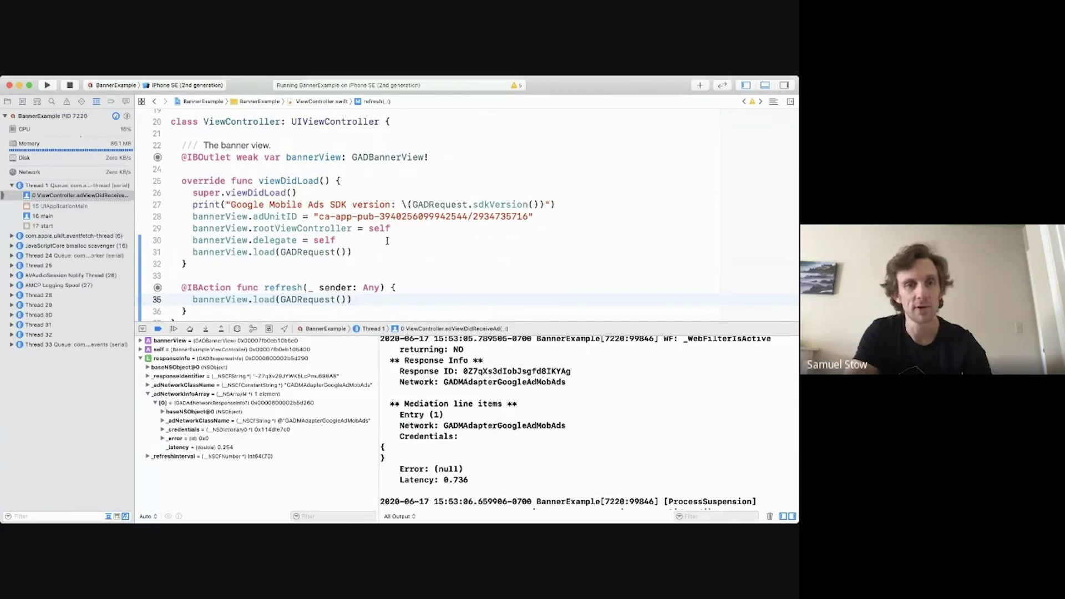
scroll(387, 241, "down", 5)
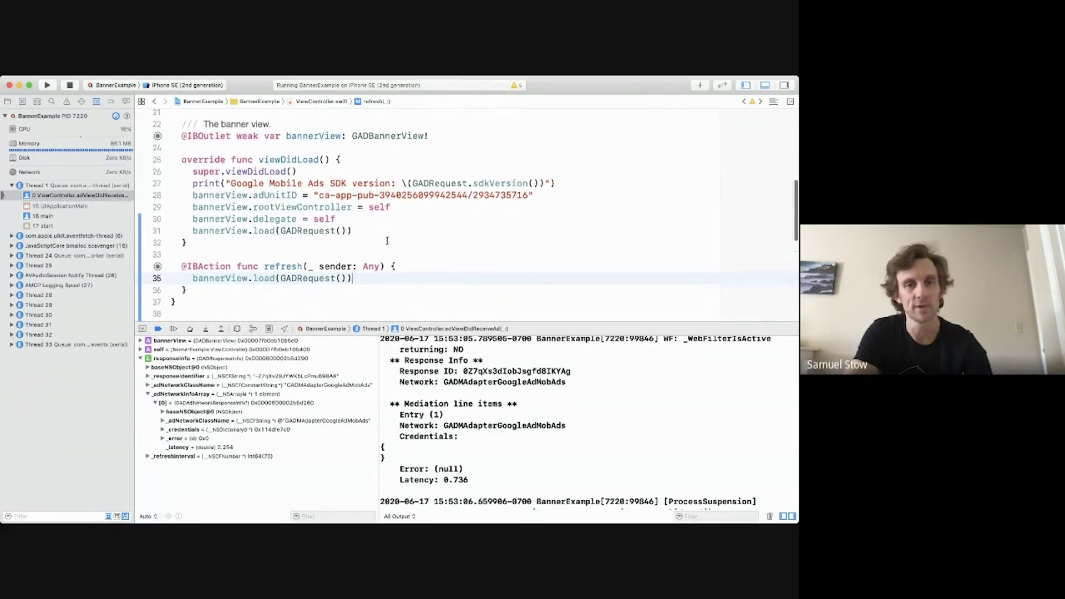
scroll(387, 241, "down", 8)
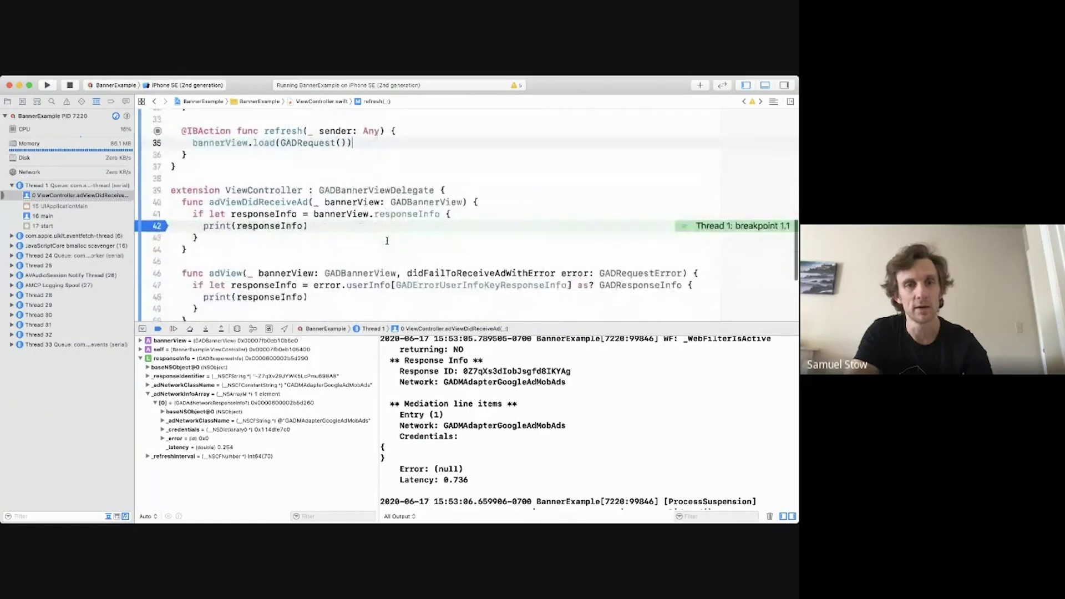
scroll(387, 241, "down", 1)
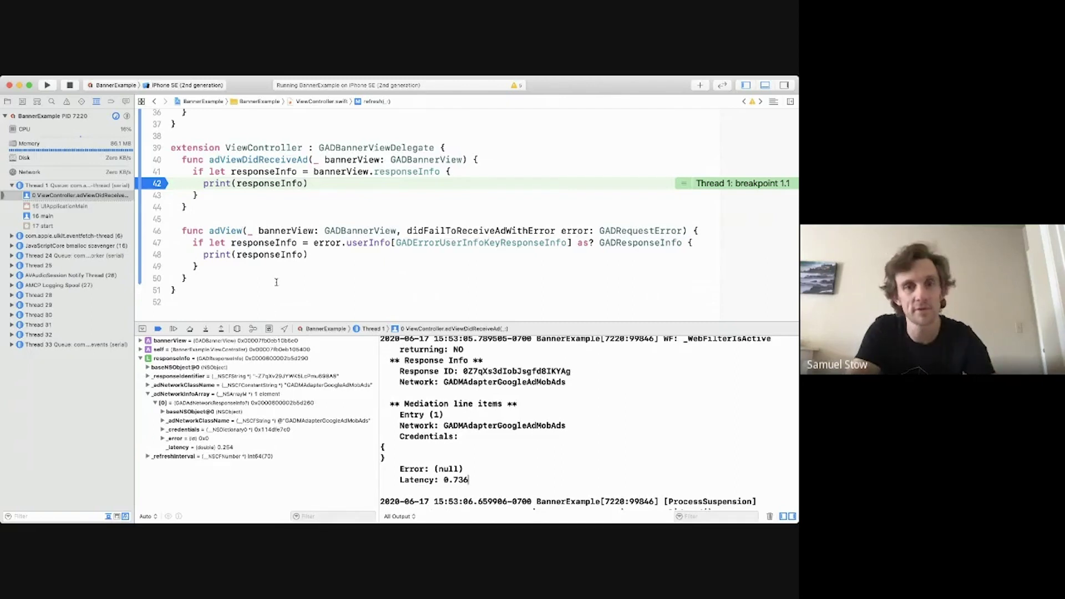
scroll(280, 272, "up", 1)
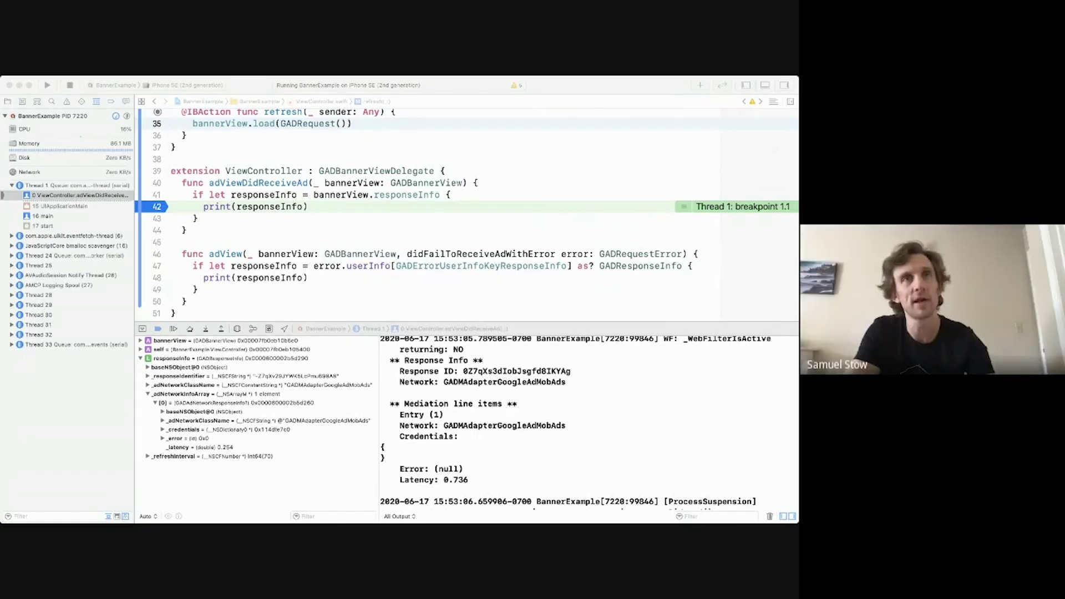
key("super+Tab")
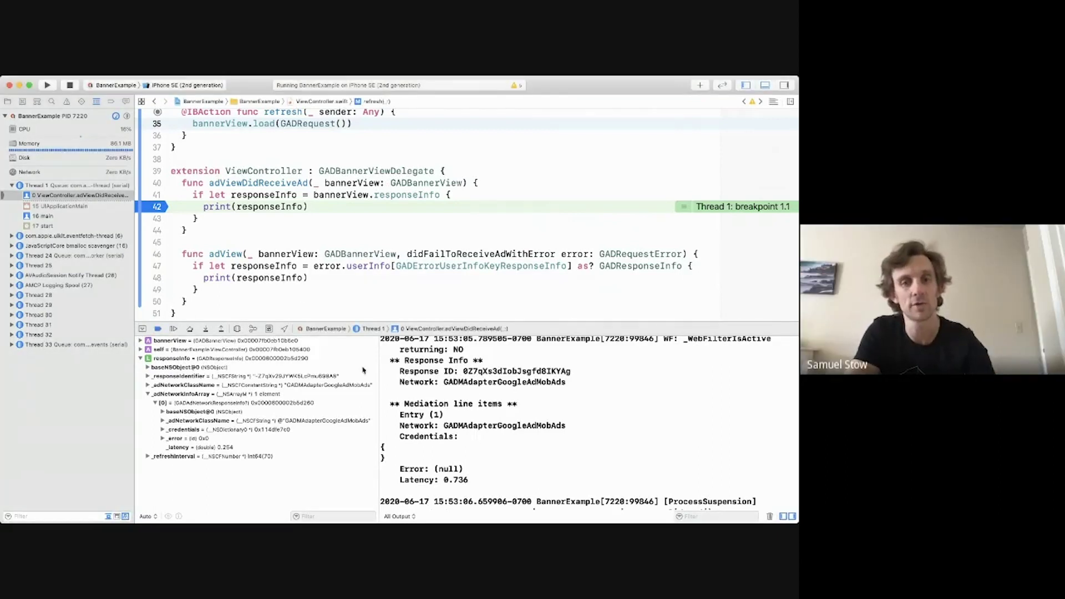